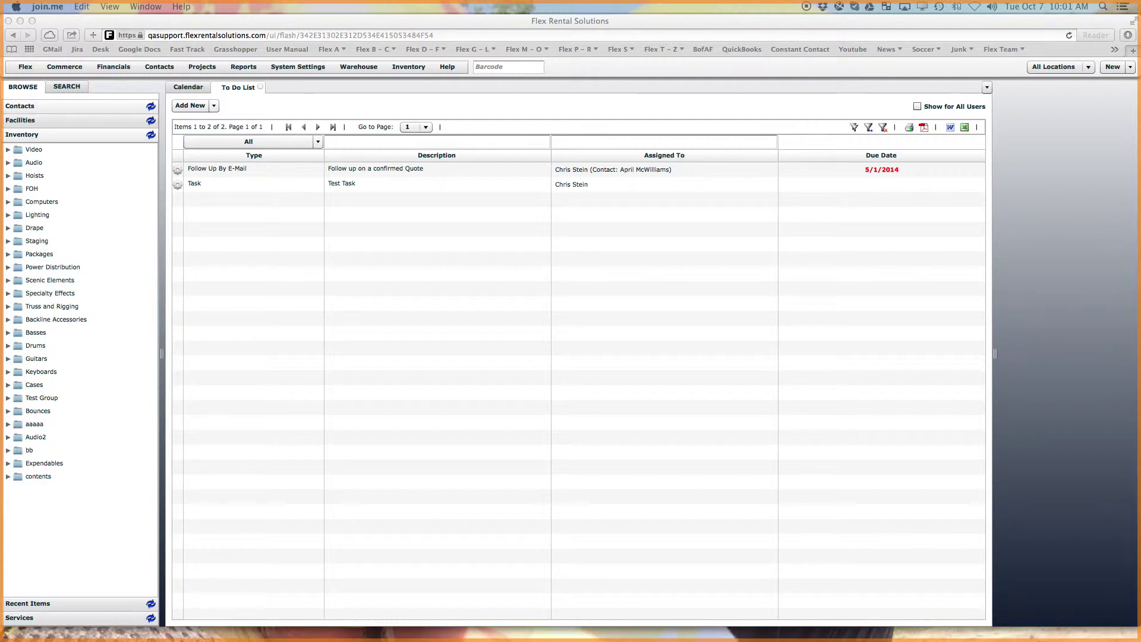
# Step: Open the Status Options list in the system settings and view the Inquiry status's probability setting
pyautogui.click(301, 66)
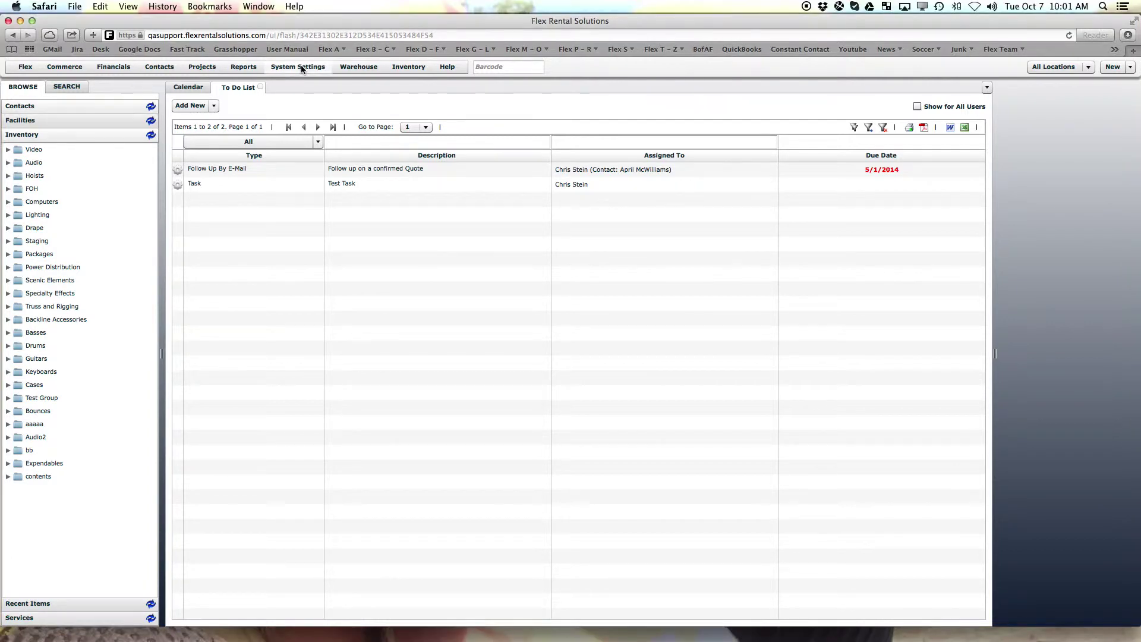
pyautogui.click(301, 68)
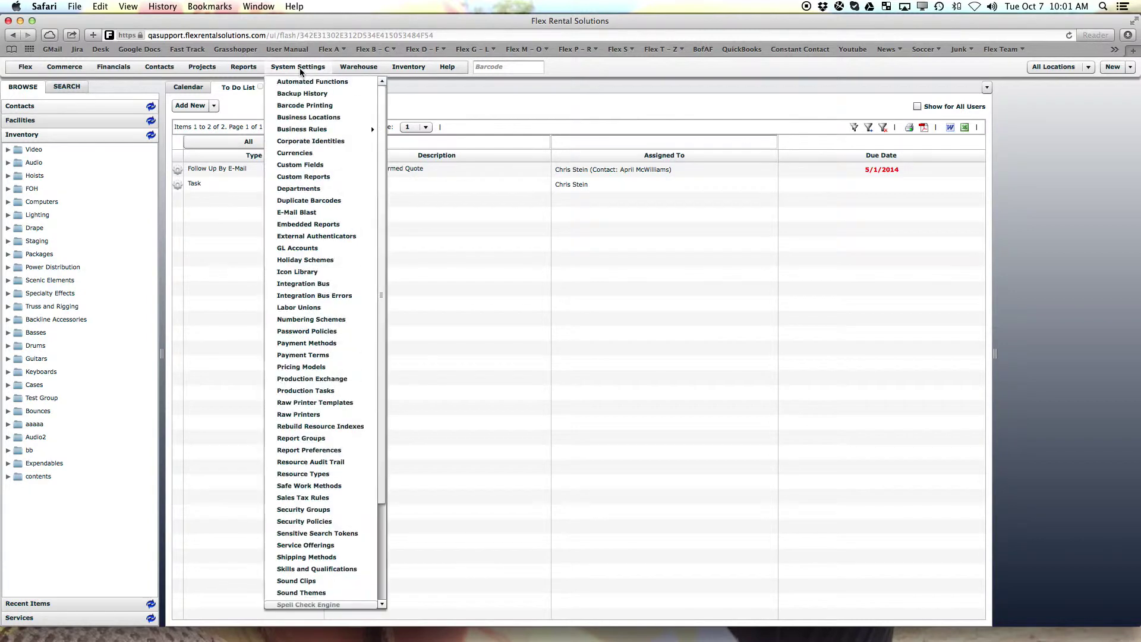
pyautogui.scroll(-4, 300, 440)
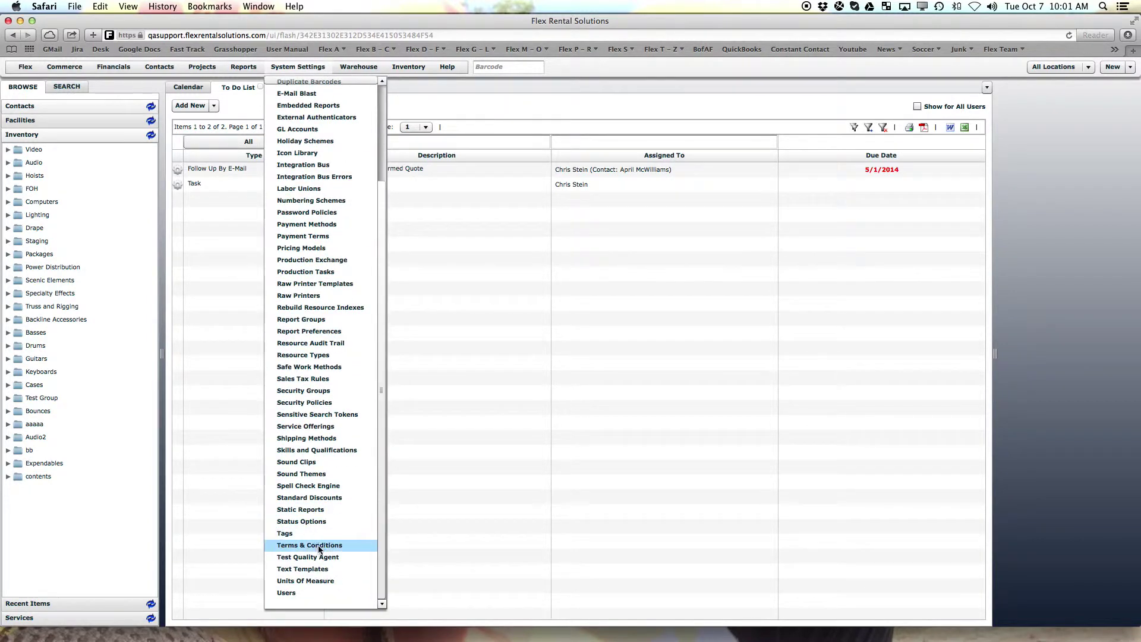
pyautogui.click(319, 523)
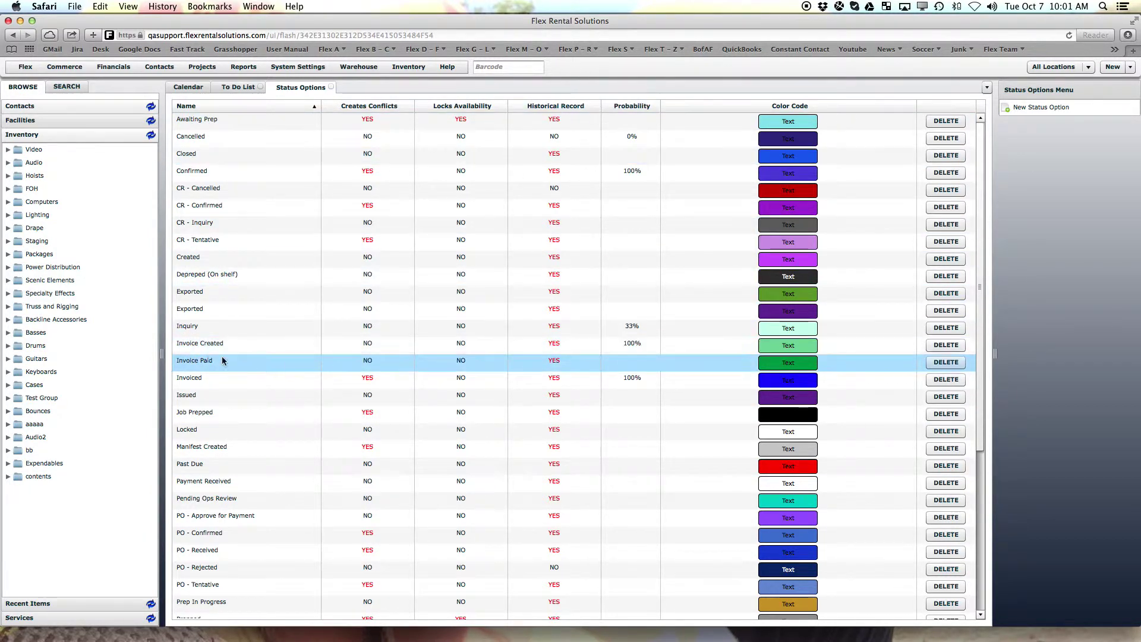
pyautogui.doubleClick(195, 330)
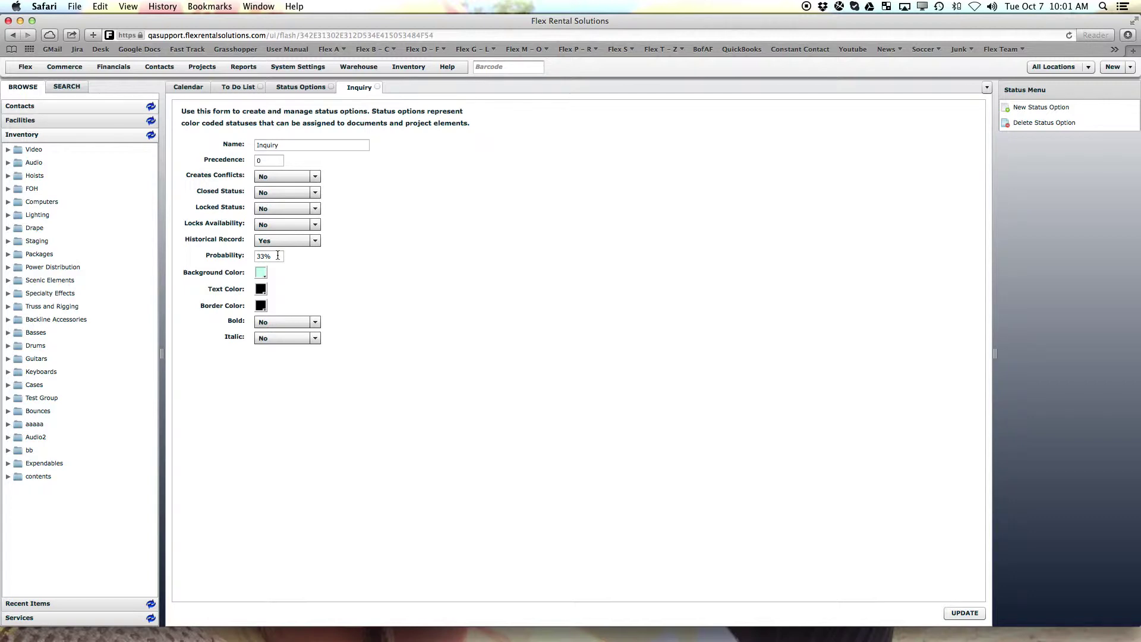
# Step: Open the Tentative status from the status options to view its probability, and return to the list
pyautogui.click(313, 88)
pyautogui.scroll(-5, 368, 487)
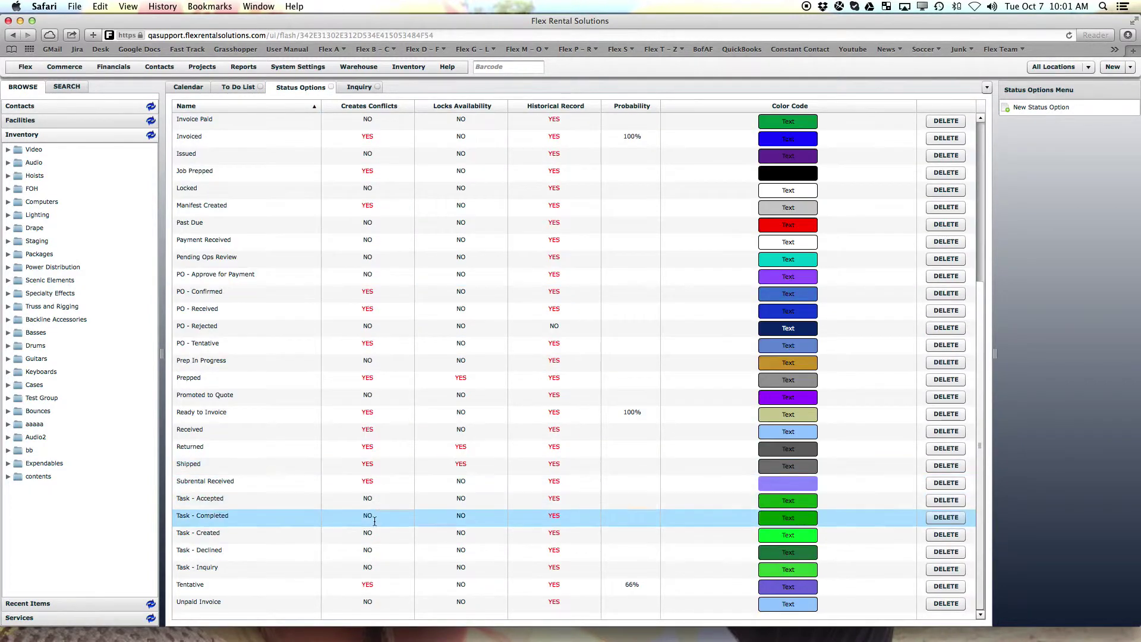
pyautogui.doubleClick(296, 584)
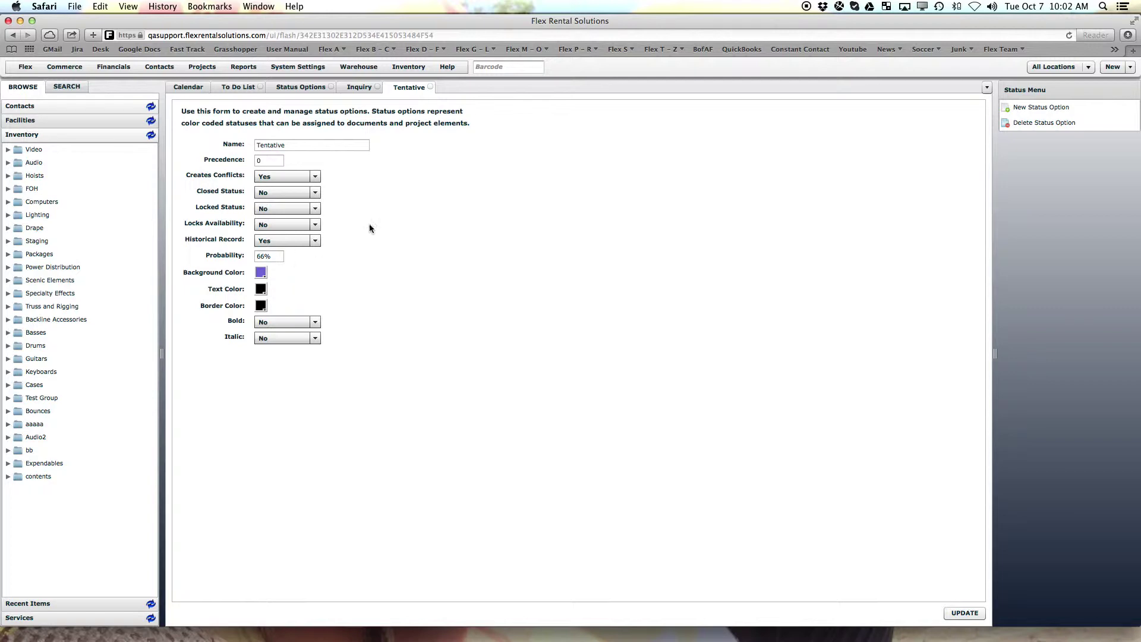
pyautogui.click(315, 88)
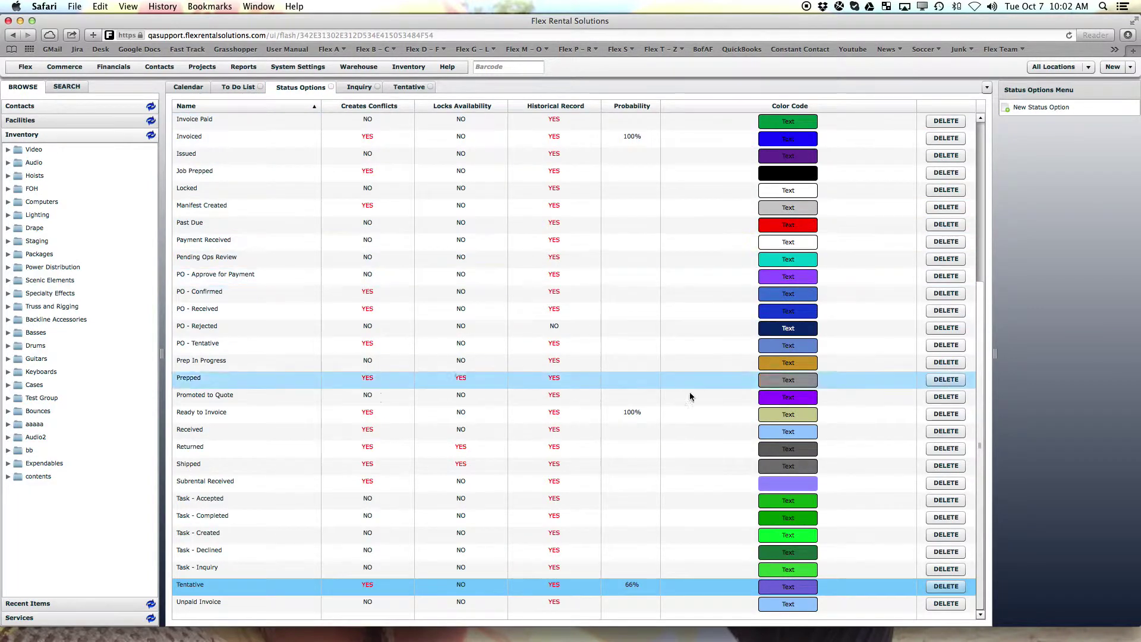
# Step: Review the probability values of the statuses higher up the list and reopen the Inquiry status
pyautogui.scroll(3, 588, 421)
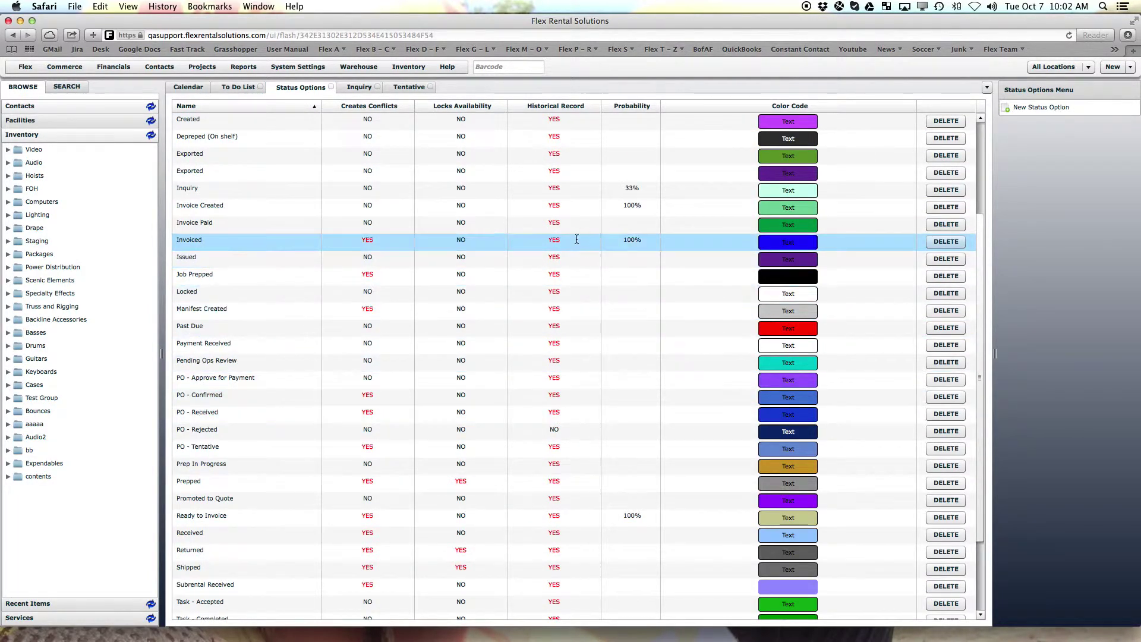
pyautogui.scroll(3, 594, 228)
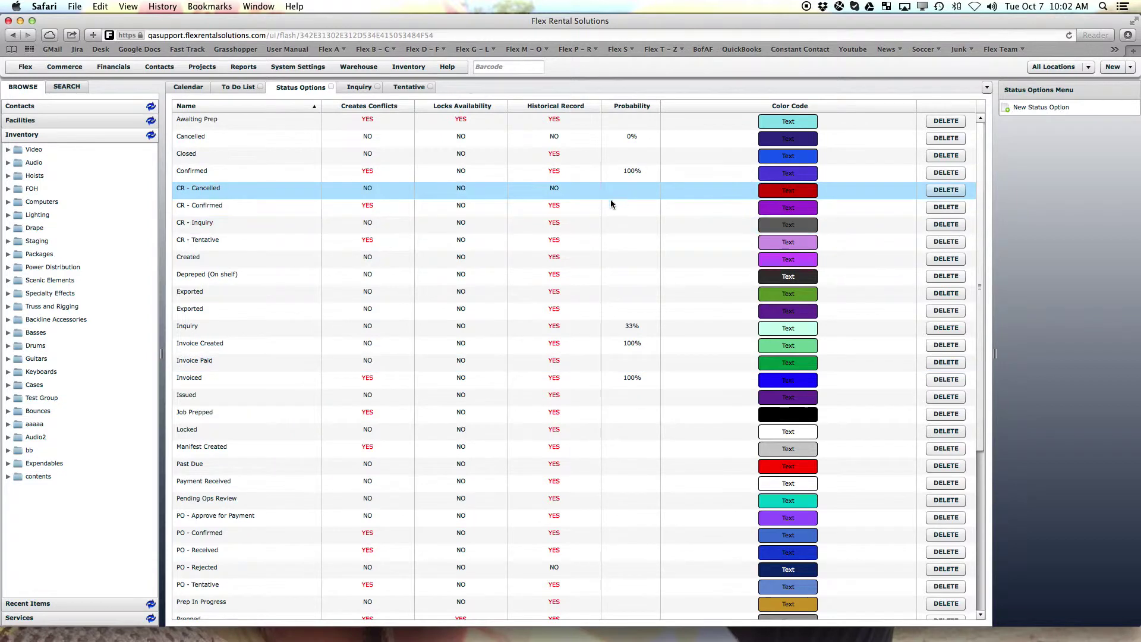
pyautogui.doubleClick(235, 333)
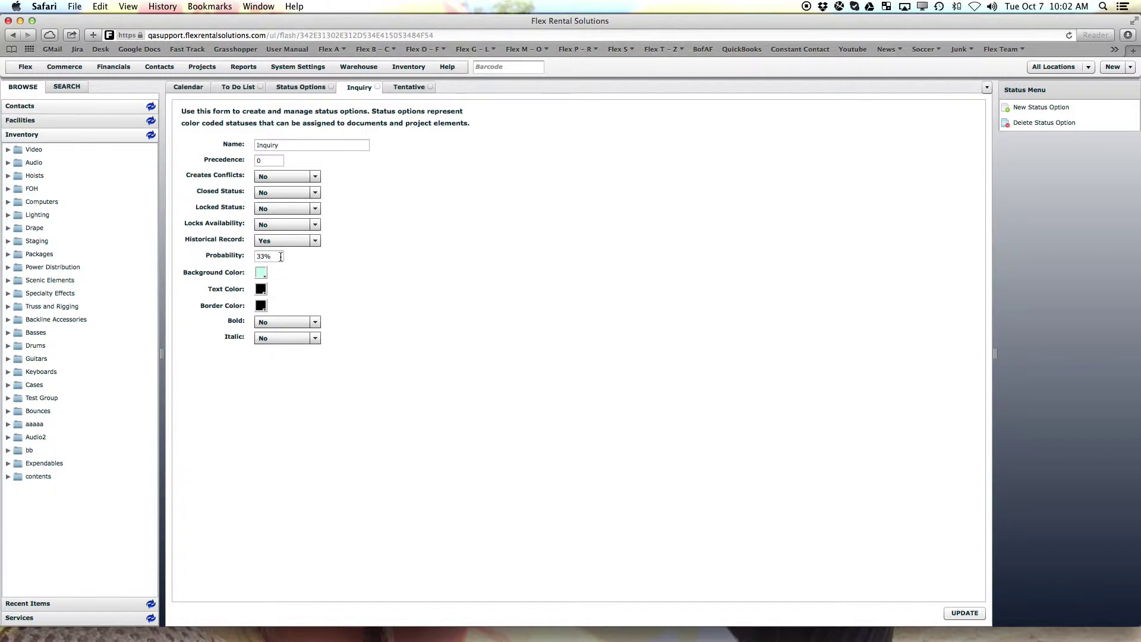
# Step: Open the Quote project element definition and check the Probability enabled, inherited and override options in its field settings
pyautogui.click(212, 74)
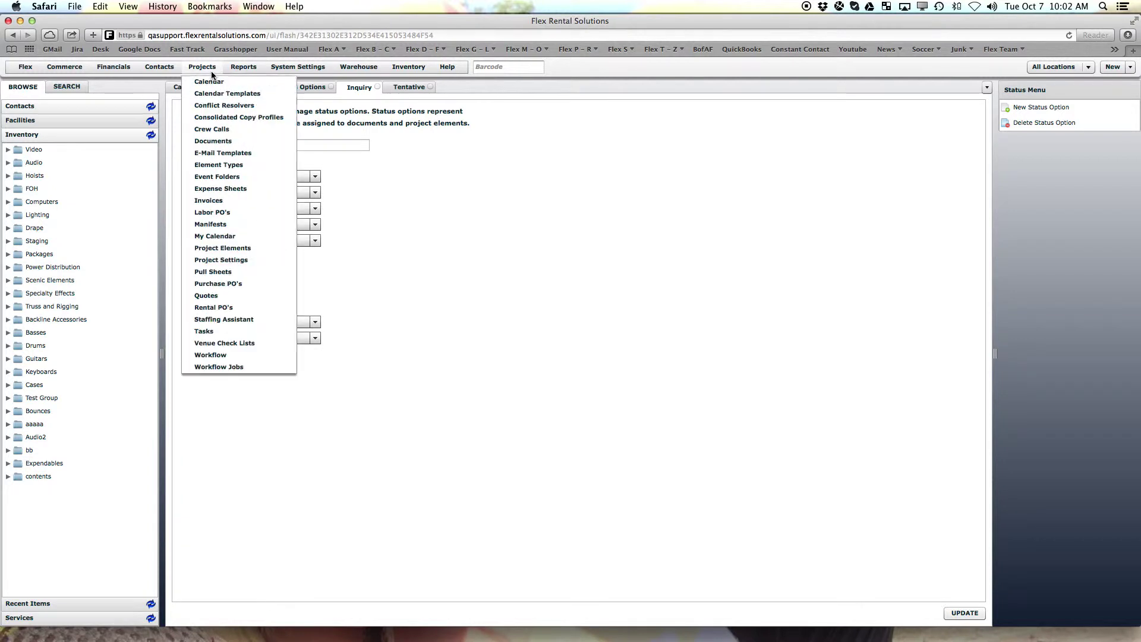
pyautogui.click(231, 249)
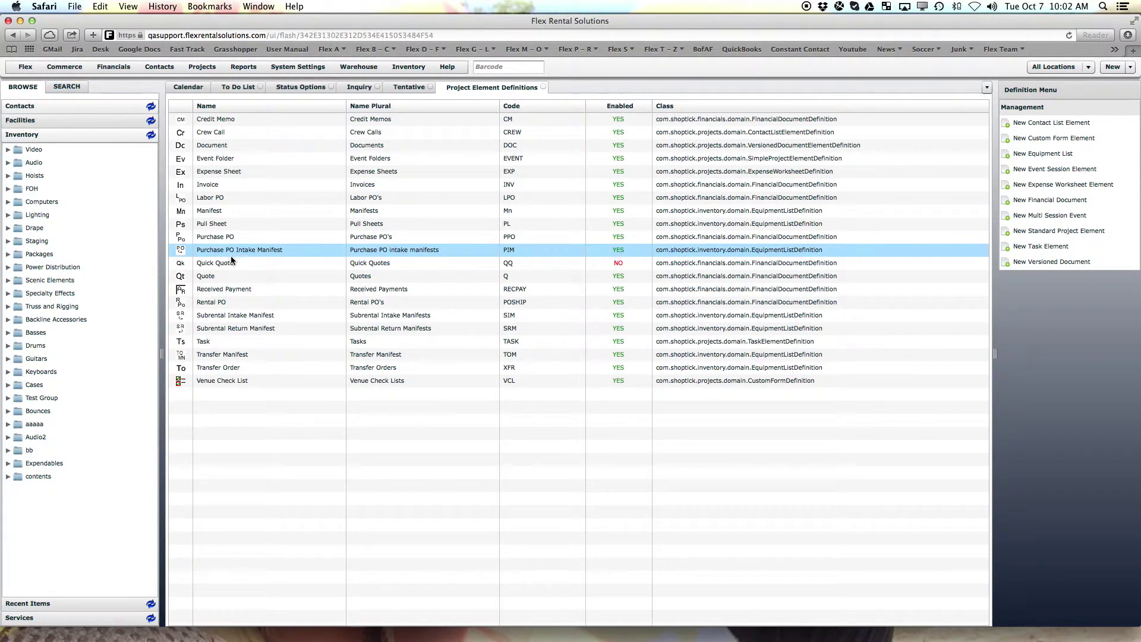
pyautogui.click(224, 280)
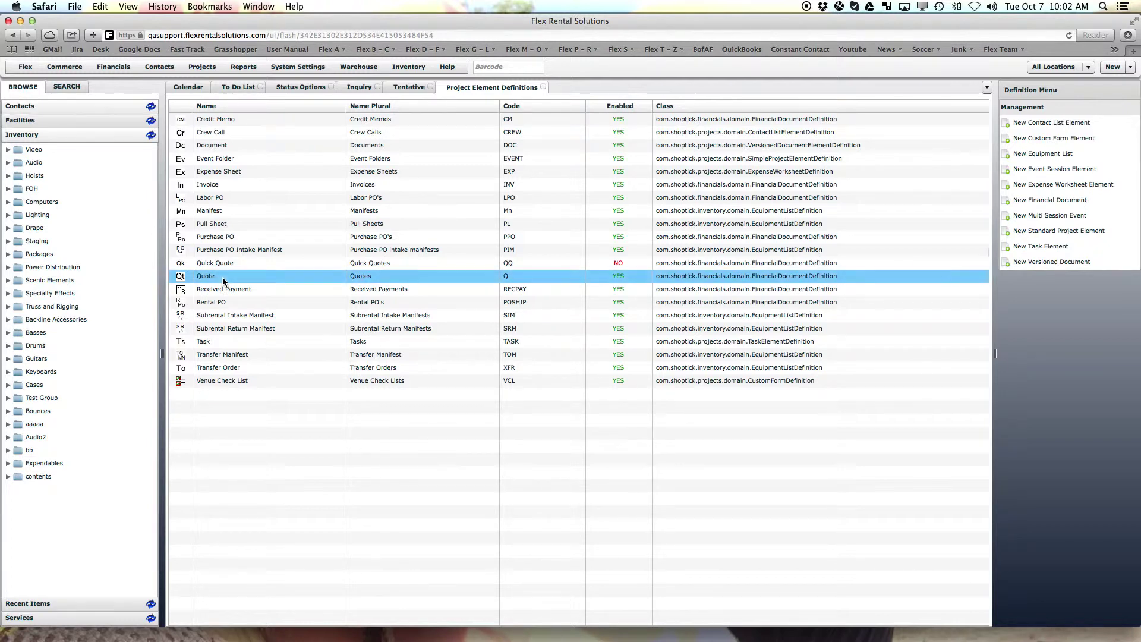
pyautogui.doubleClick(224, 281)
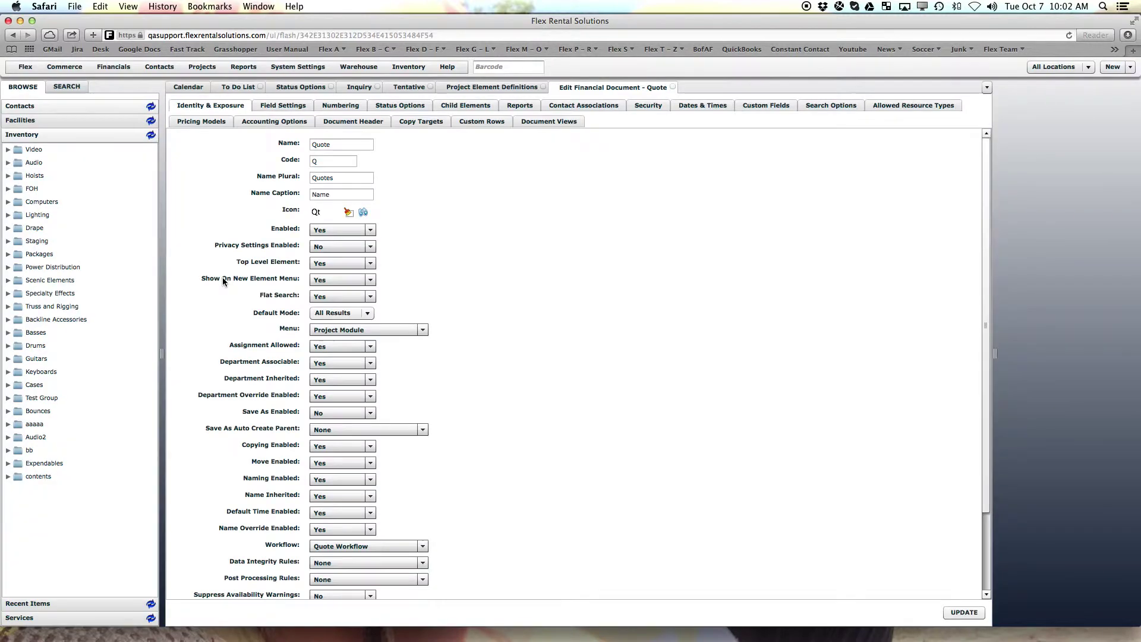
pyautogui.click(295, 107)
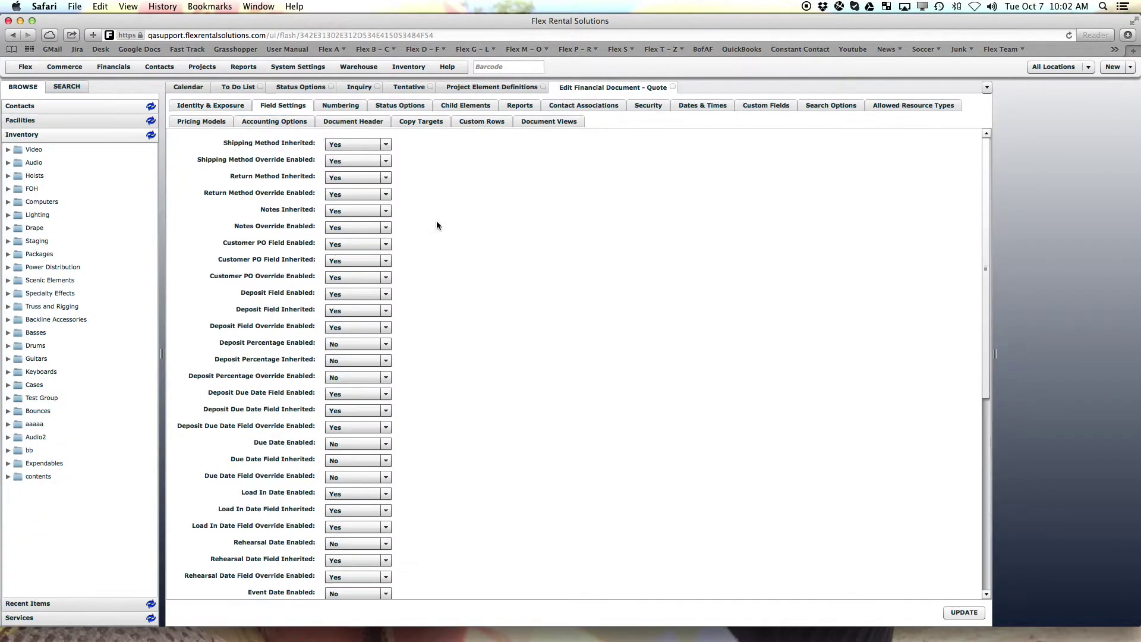
pyautogui.scroll(-10, 588, 338)
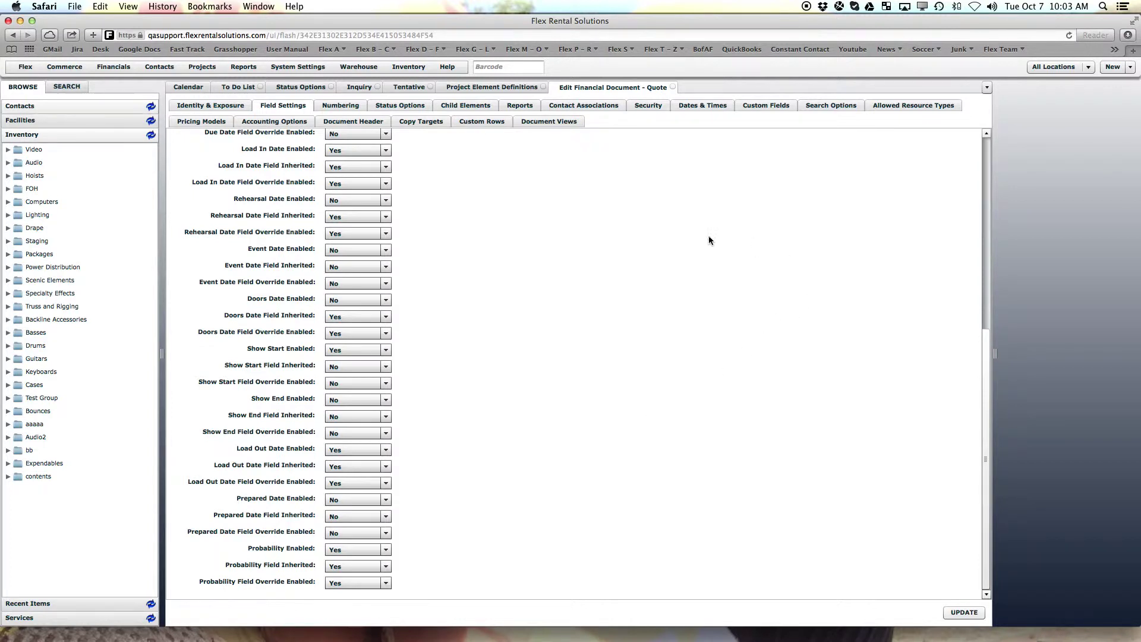
# Step: Open the Test probability quote from the calendar, check the Probability field in its header, and leave the header unchanged
pyautogui.click(172, 87)
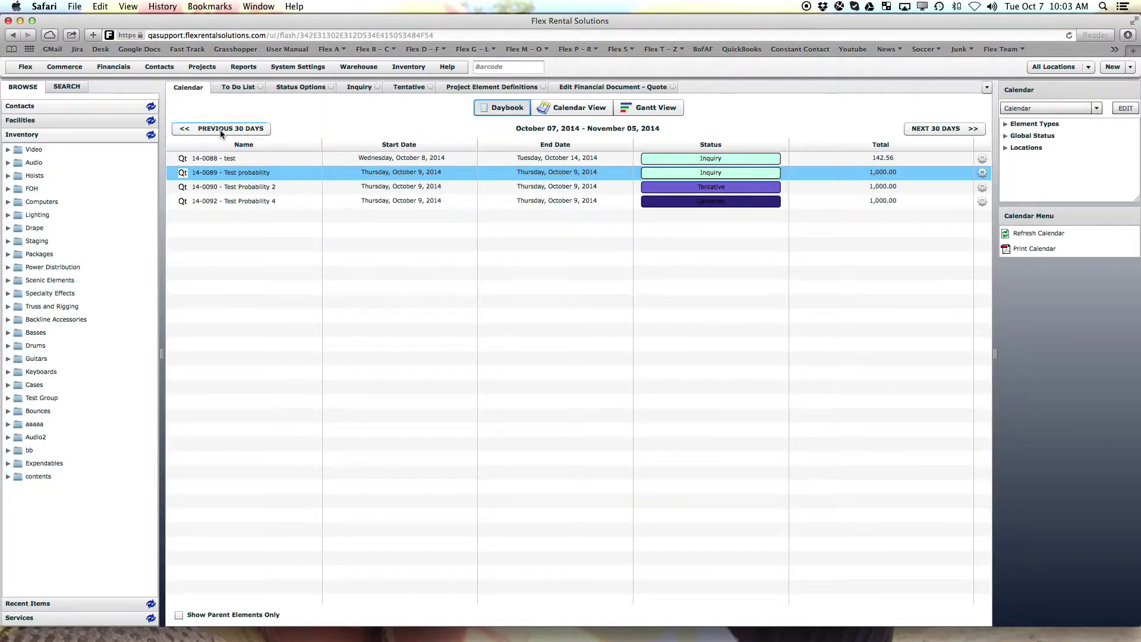
pyautogui.doubleClick(249, 173)
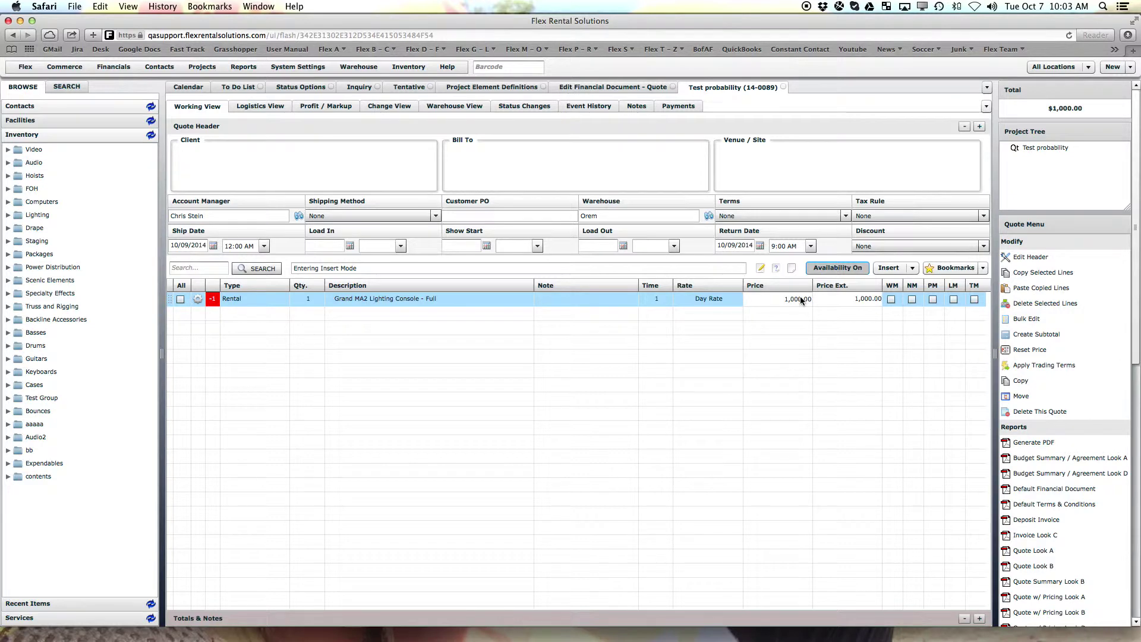
pyautogui.click(1032, 259)
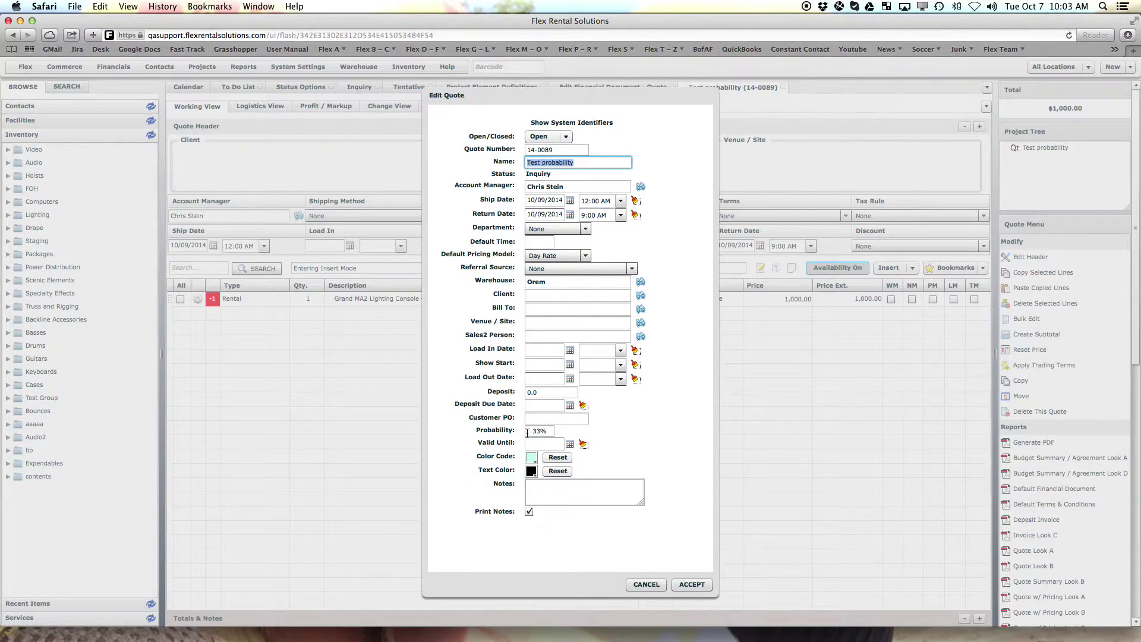
pyautogui.click(646, 584)
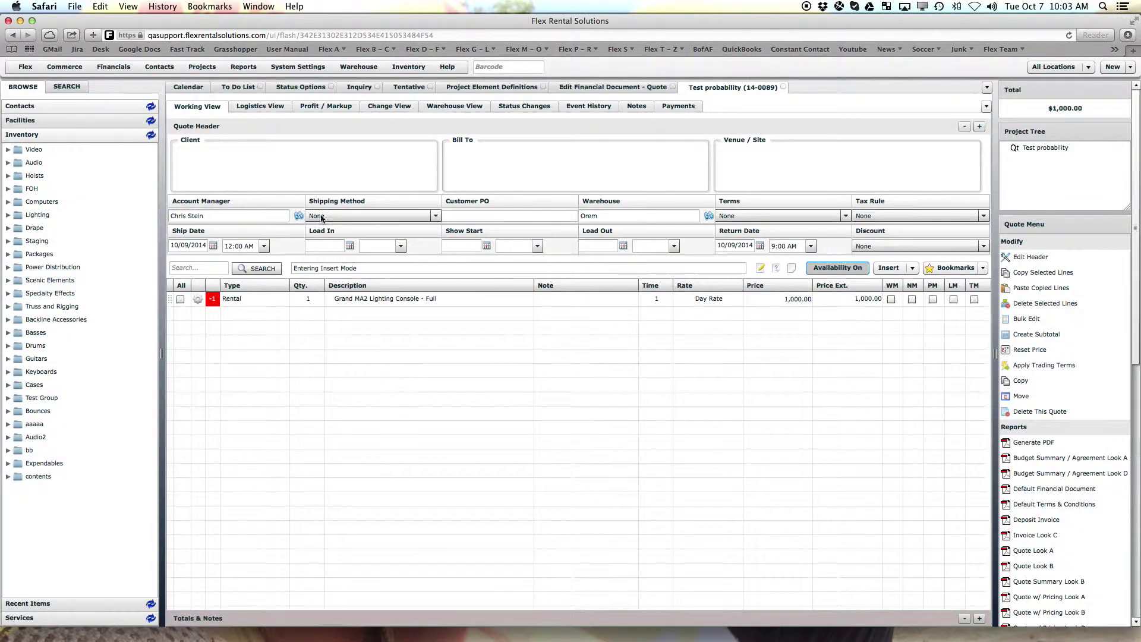
# Step: Return to the Quote definition and check the statuses assigned to Quotes Forecasting among its definition-level reports
pyautogui.click(190, 88)
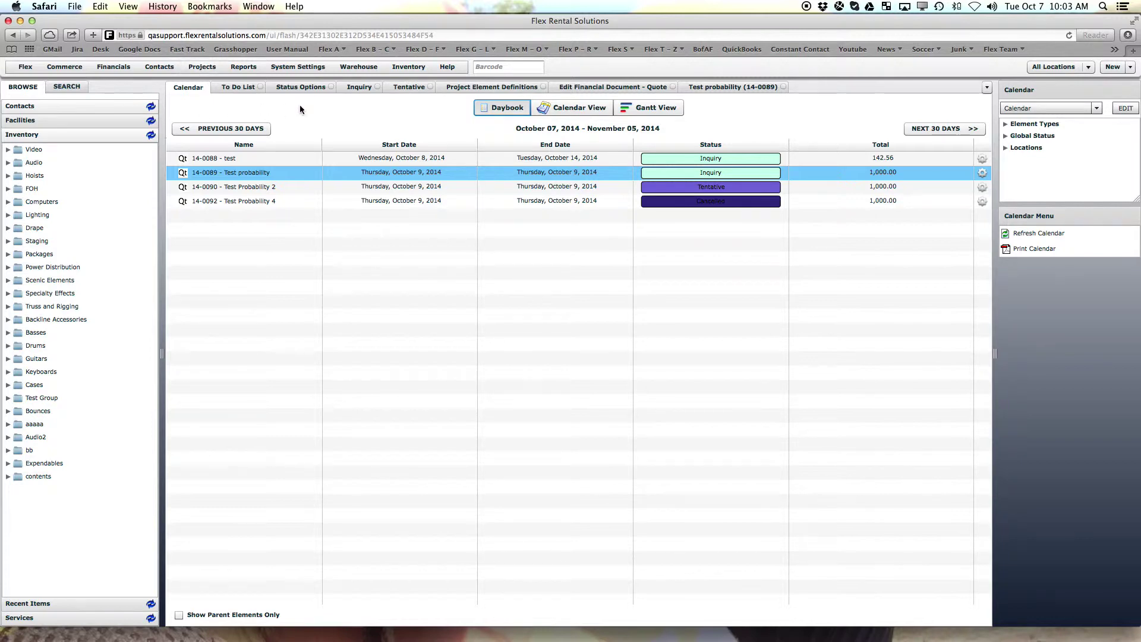
pyautogui.click(619, 87)
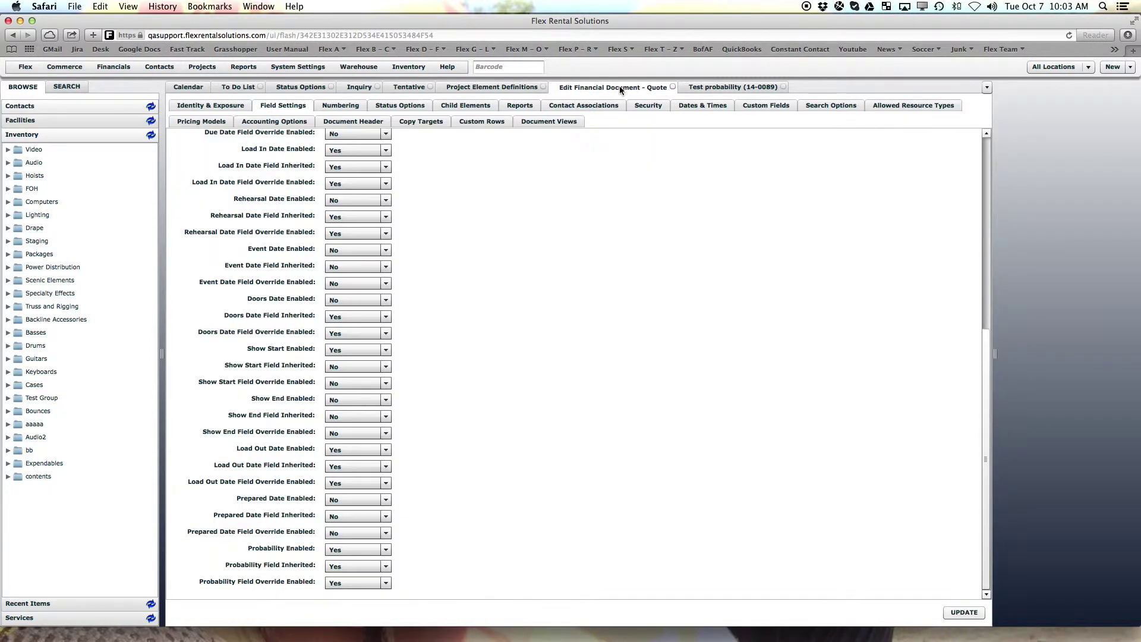
pyautogui.click(519, 105)
pyautogui.moveTo(988, 197); pyautogui.dragTo(988, 253)
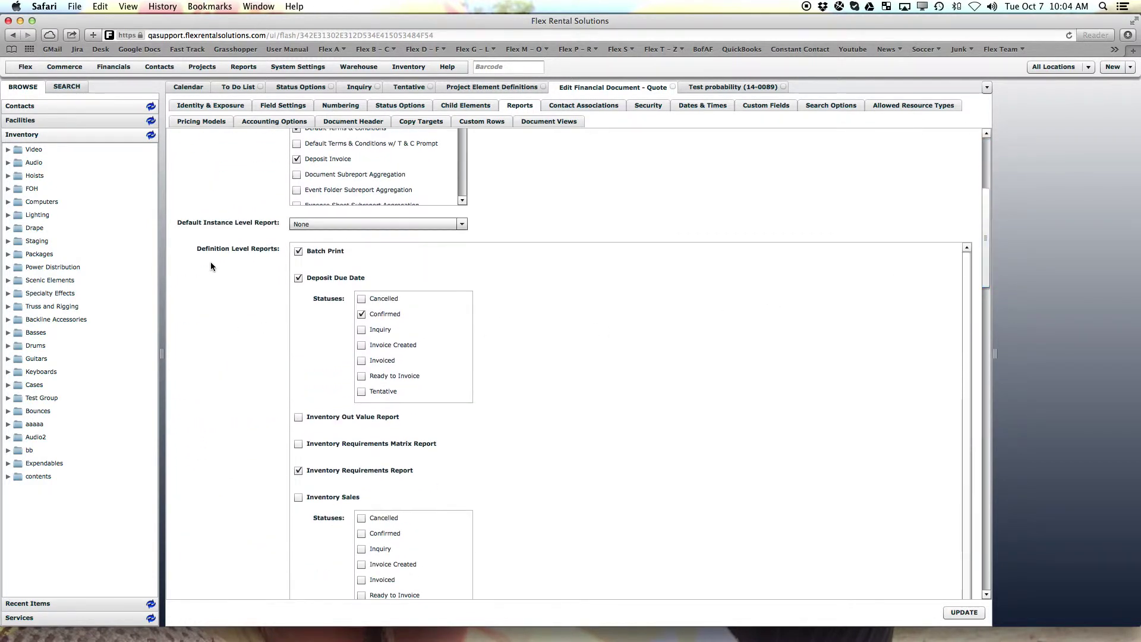
pyautogui.moveTo(983, 213); pyautogui.dragTo(978, 392)
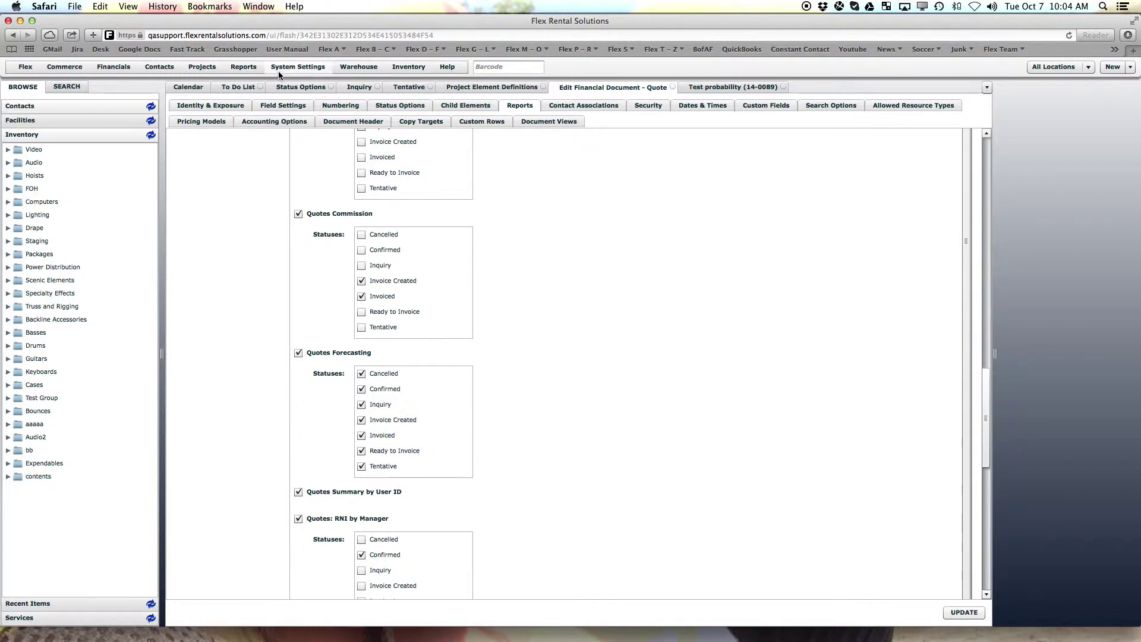
# Step: Generate the Quotes Forecasting report as a US Letter landscape PDF for start dates from 10/08/2014 to 10/10/2014
pyautogui.click(247, 68)
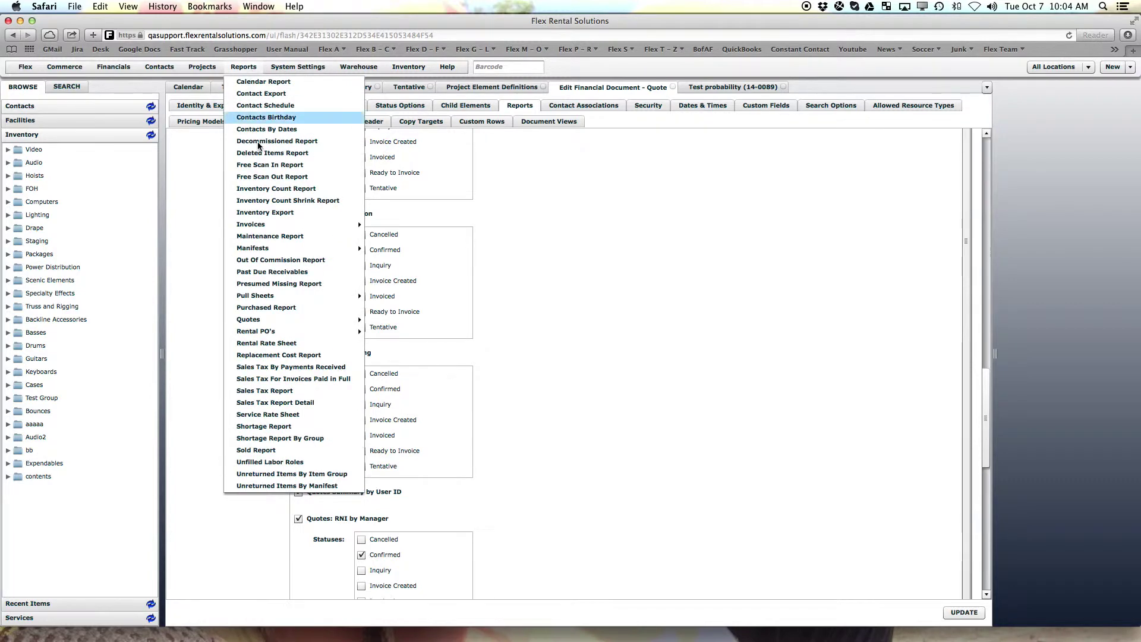
pyautogui.moveTo(339, 319)
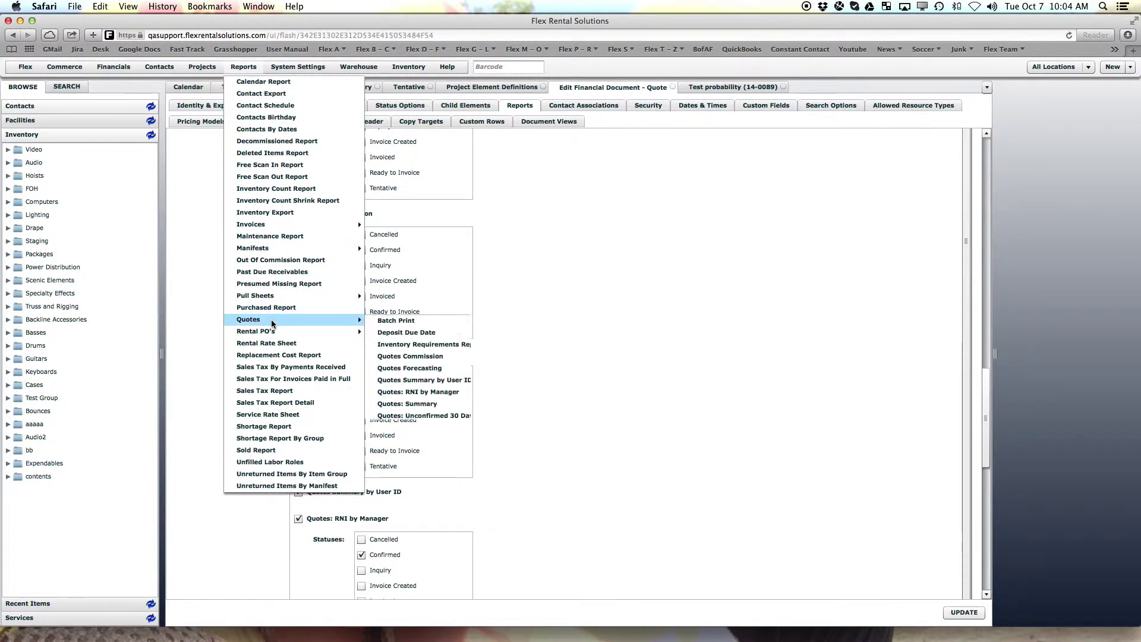
pyautogui.click(423, 368)
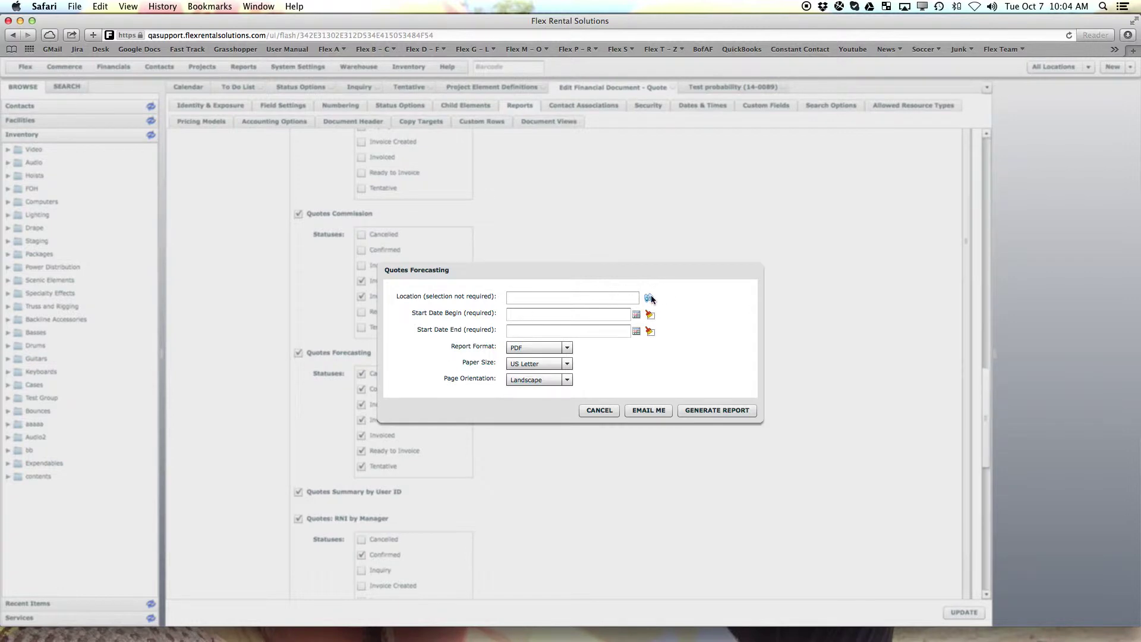
pyautogui.click(633, 313)
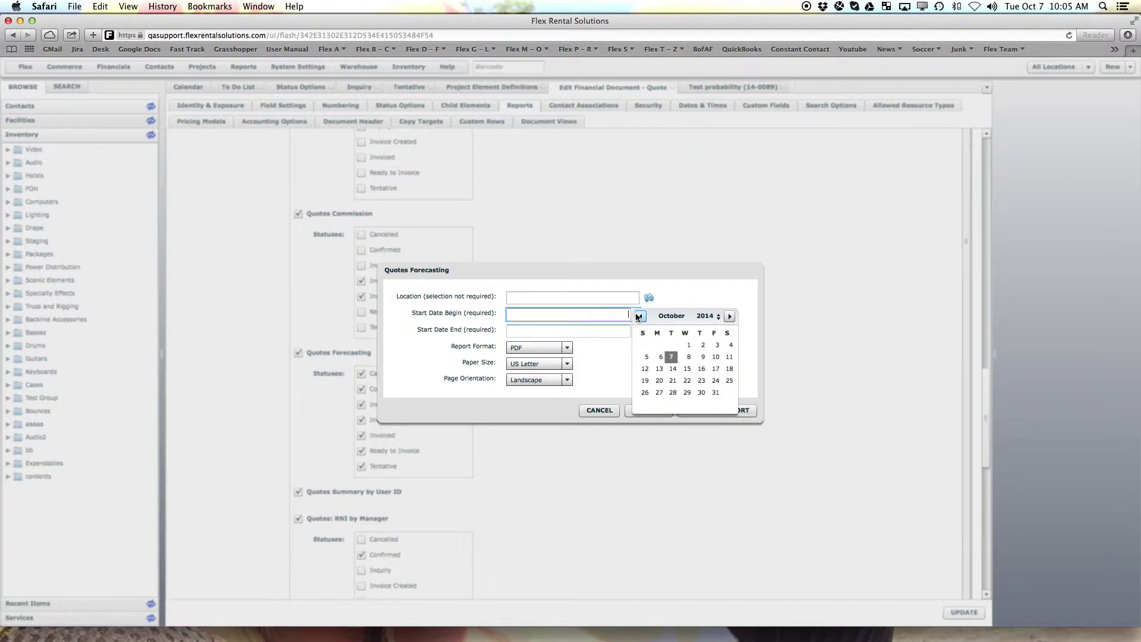
pyautogui.click(685, 356)
pyautogui.click(636, 330)
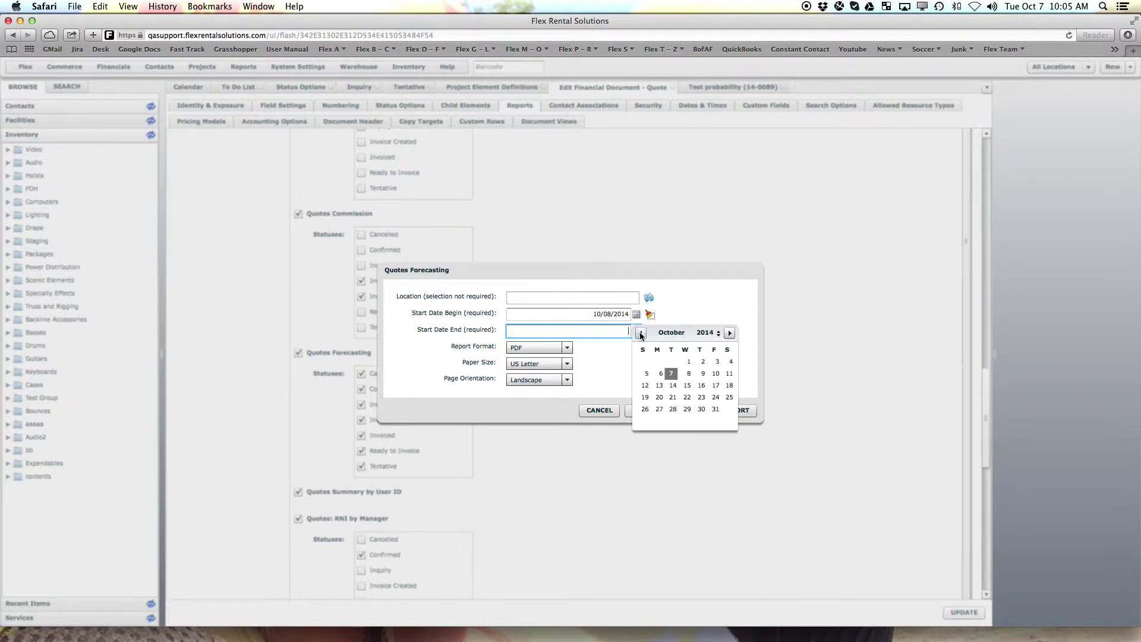
pyautogui.click(716, 374)
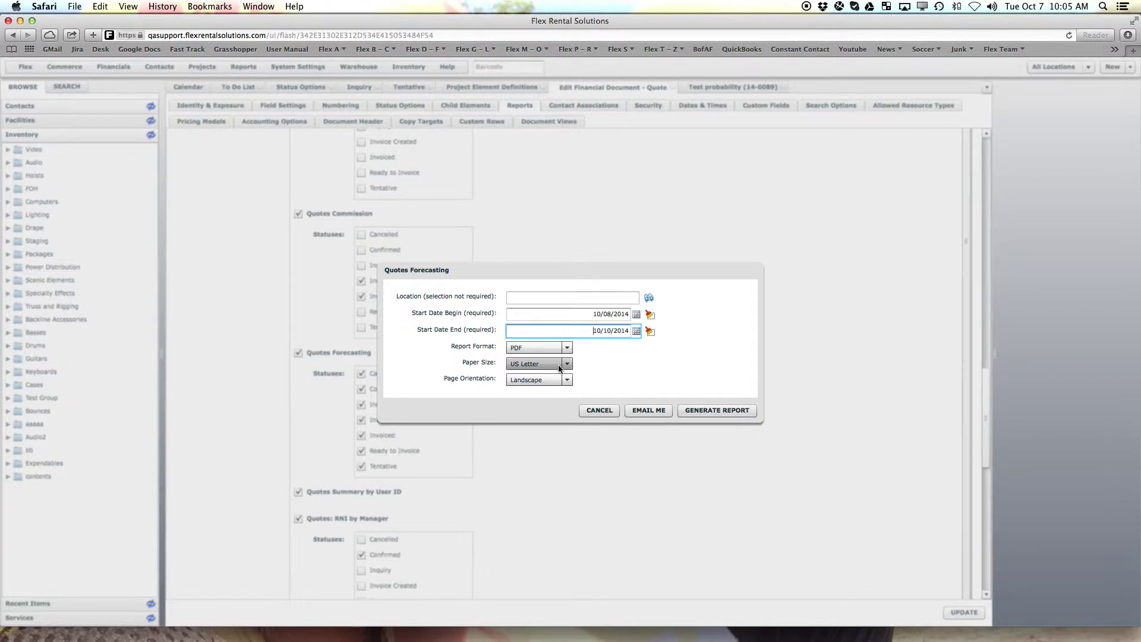
pyautogui.click(709, 409)
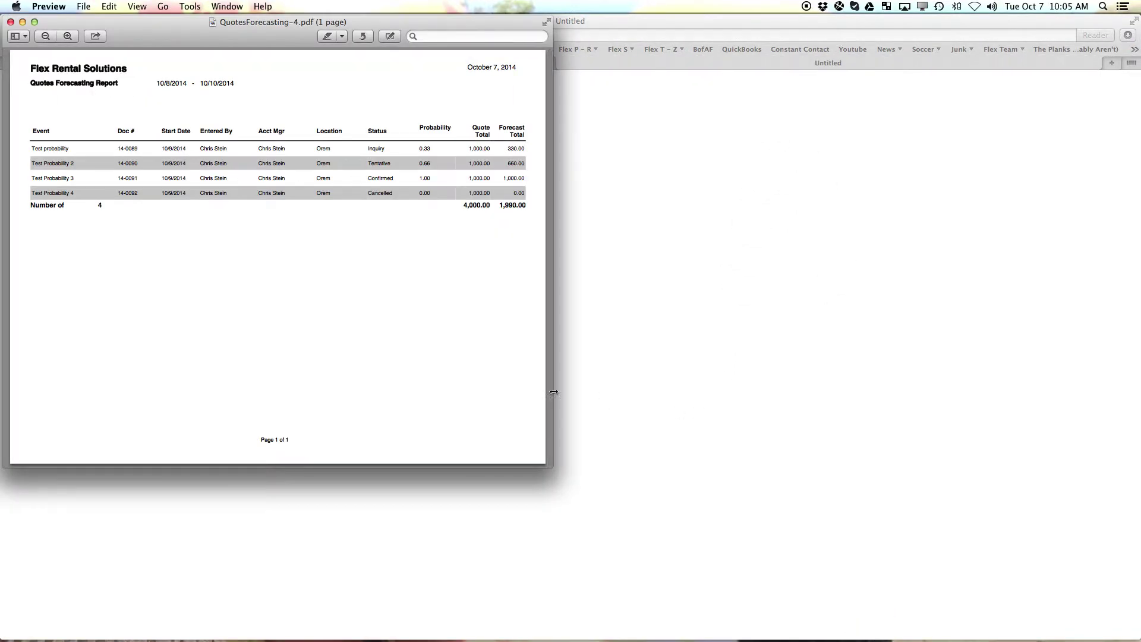
# Step: Enlarge the forecasting PDF to examine each quote's probability and forecast total, and close it to return to the Quote definition in Safari
pyautogui.moveTo(553, 391); pyautogui.dragTo(1046, 420)
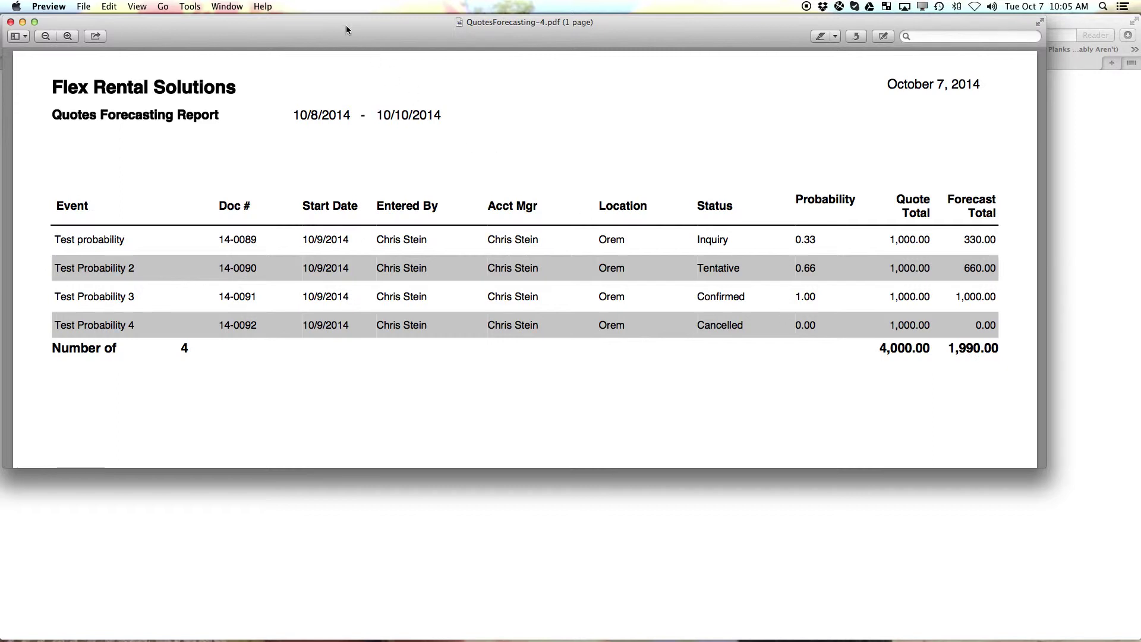
pyautogui.click(11, 22)
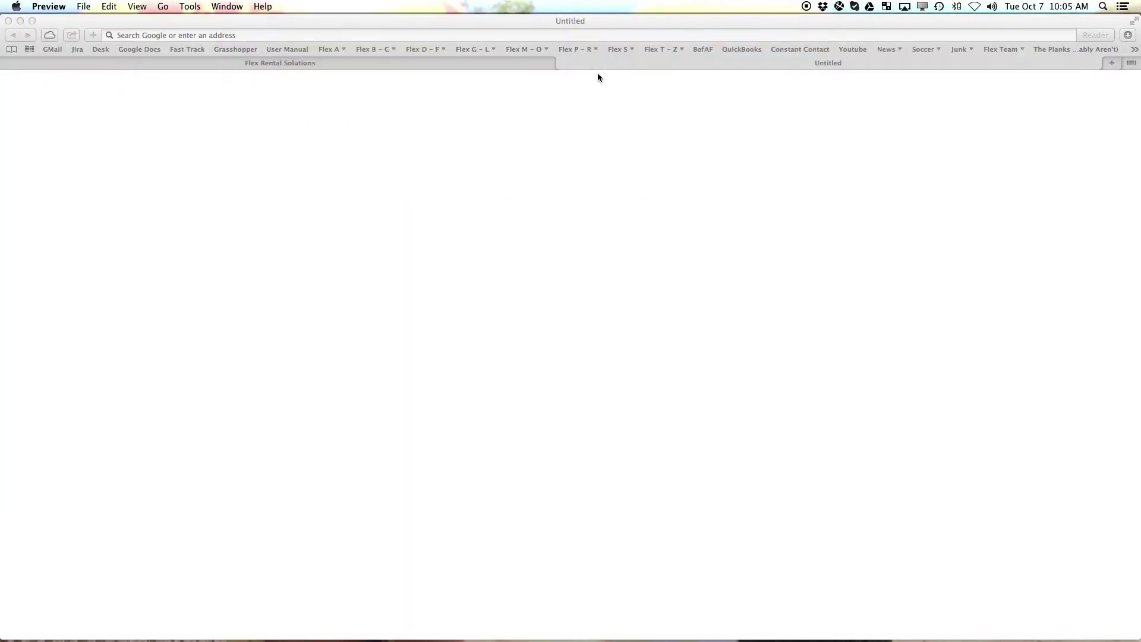
pyautogui.click(563, 62)
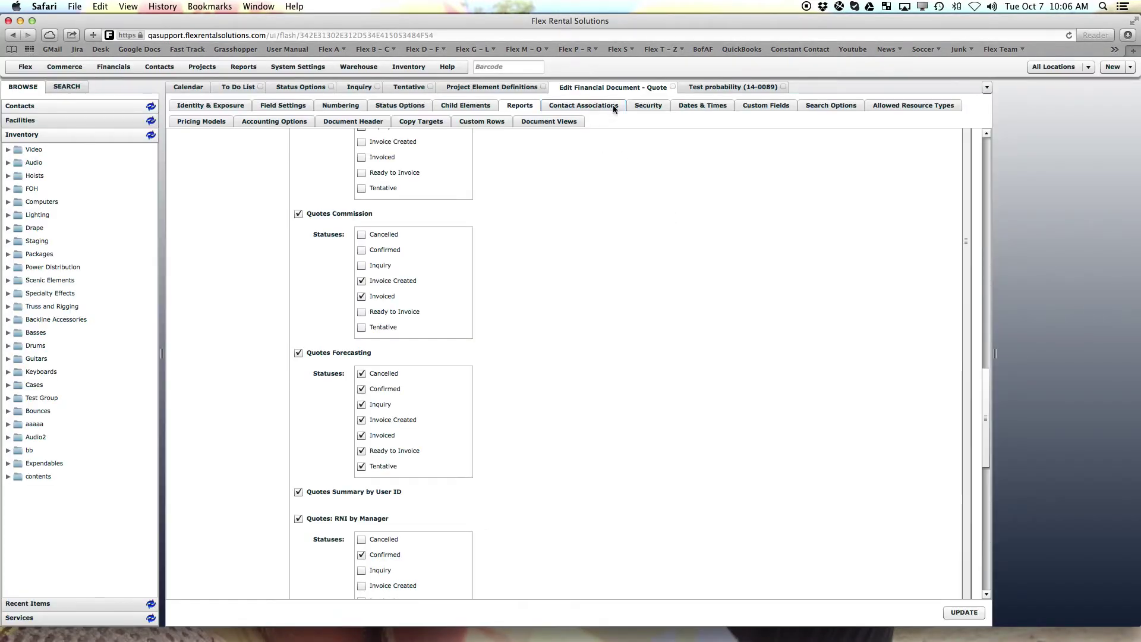
# Step: Return to the Test probability quote, override its header probability with 40%, and save the header
pyautogui.click(706, 88)
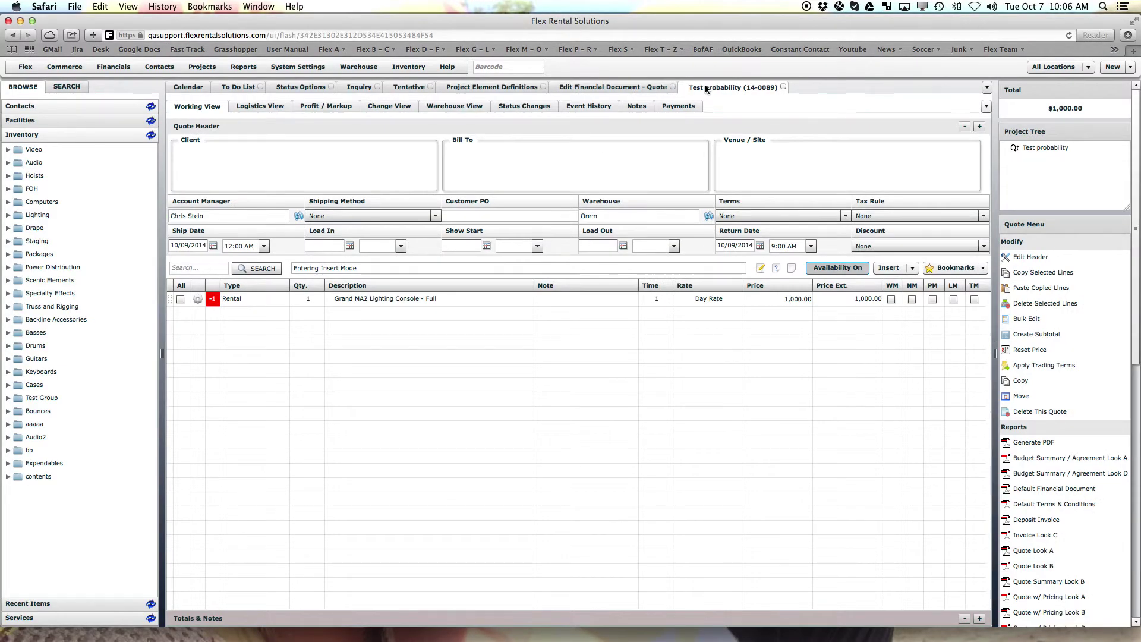
pyautogui.click(1025, 257)
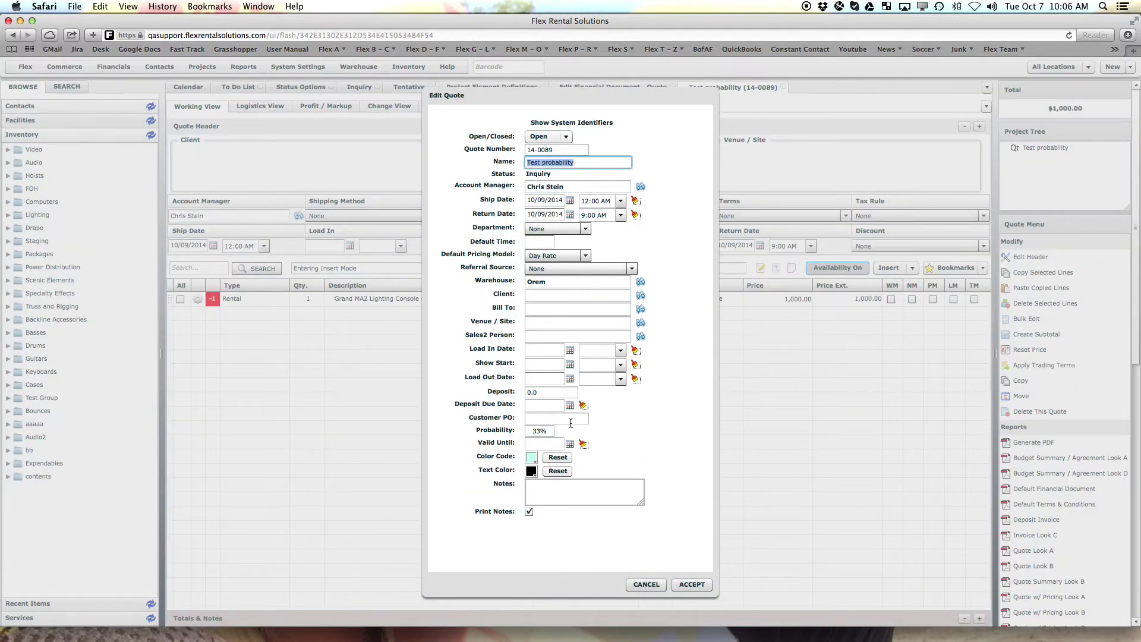
pyautogui.click(536, 431)
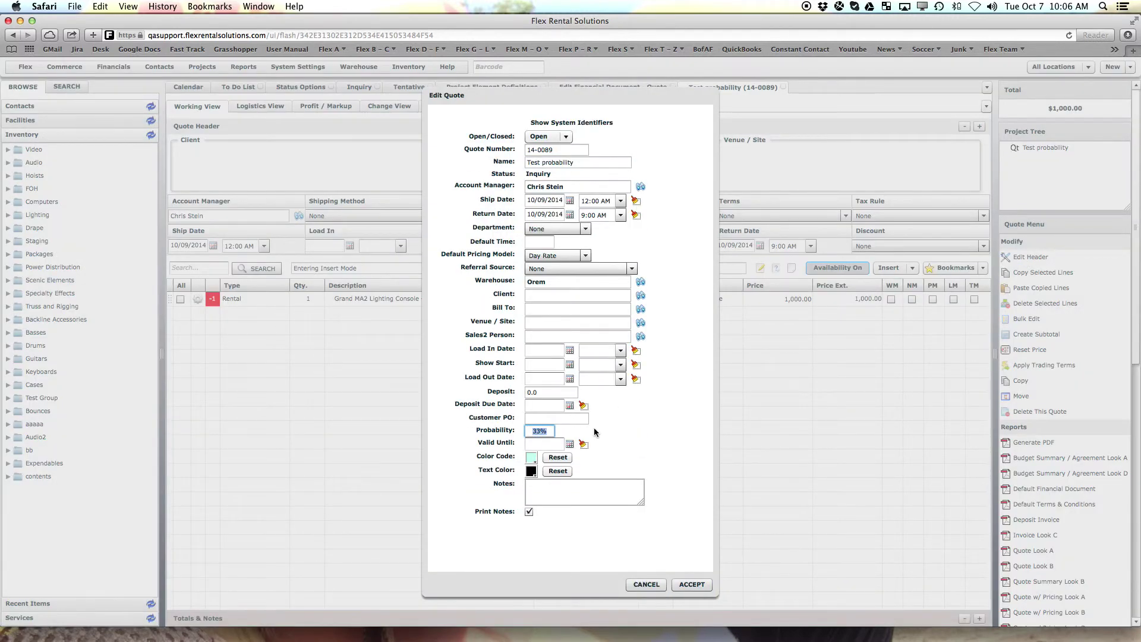
pyautogui.write('40')
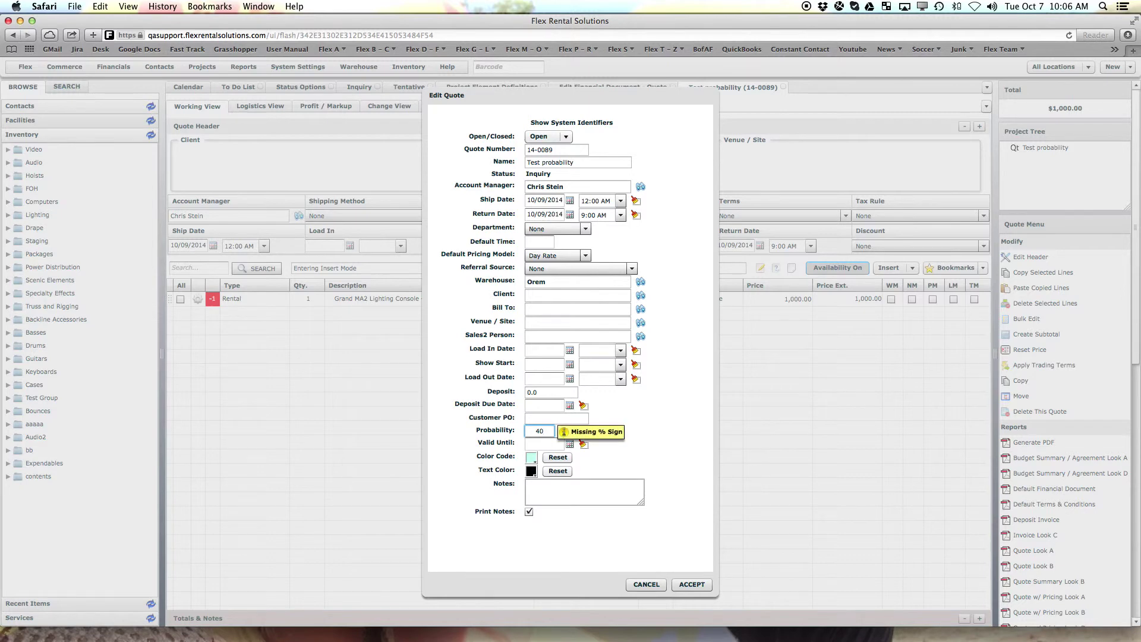
pyautogui.press('Return')
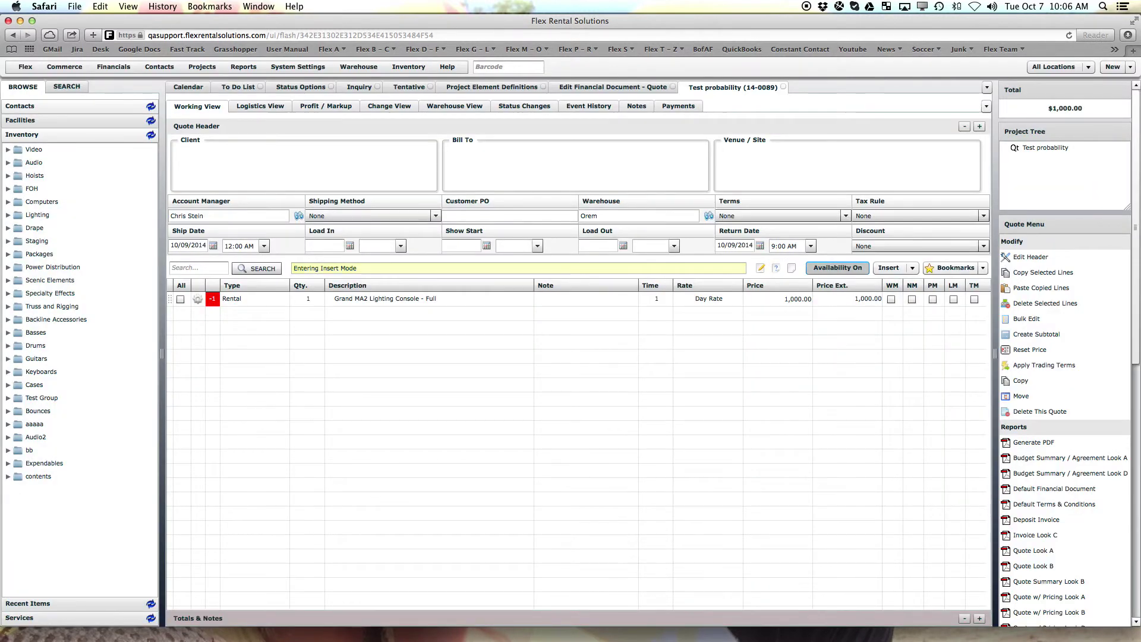
# Step: Generate the Quotes Forecasting report as a US Letter landscape PDF for start dates 10/08/2014 to 10/09/2014, and enlarge it to examine forecast totals
pyautogui.click(243, 67)
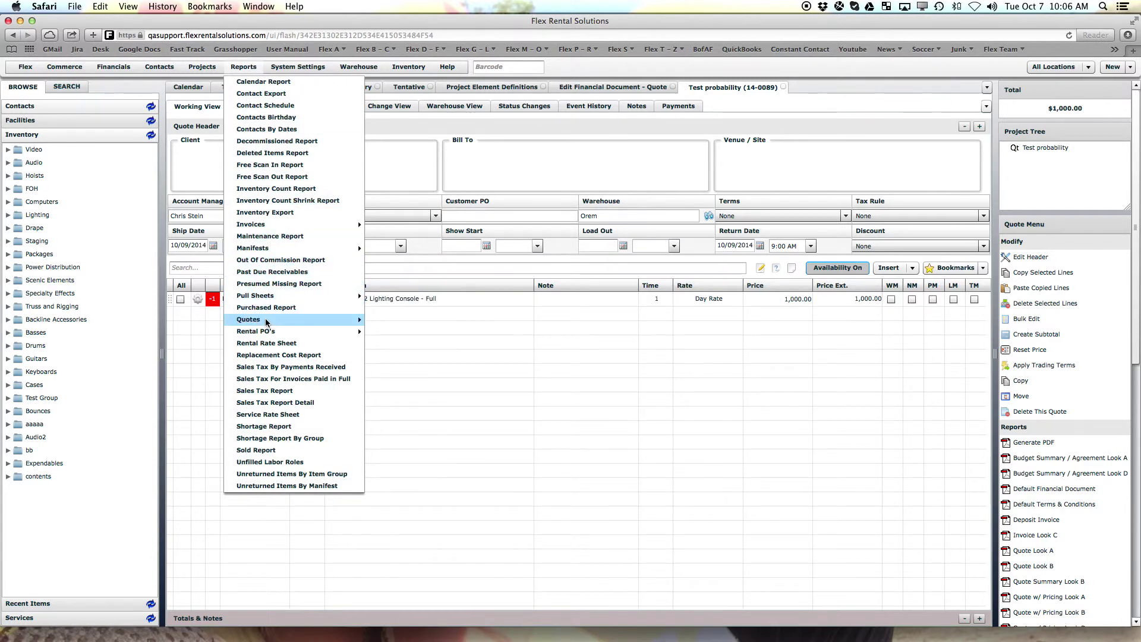
pyautogui.moveTo(270, 321)
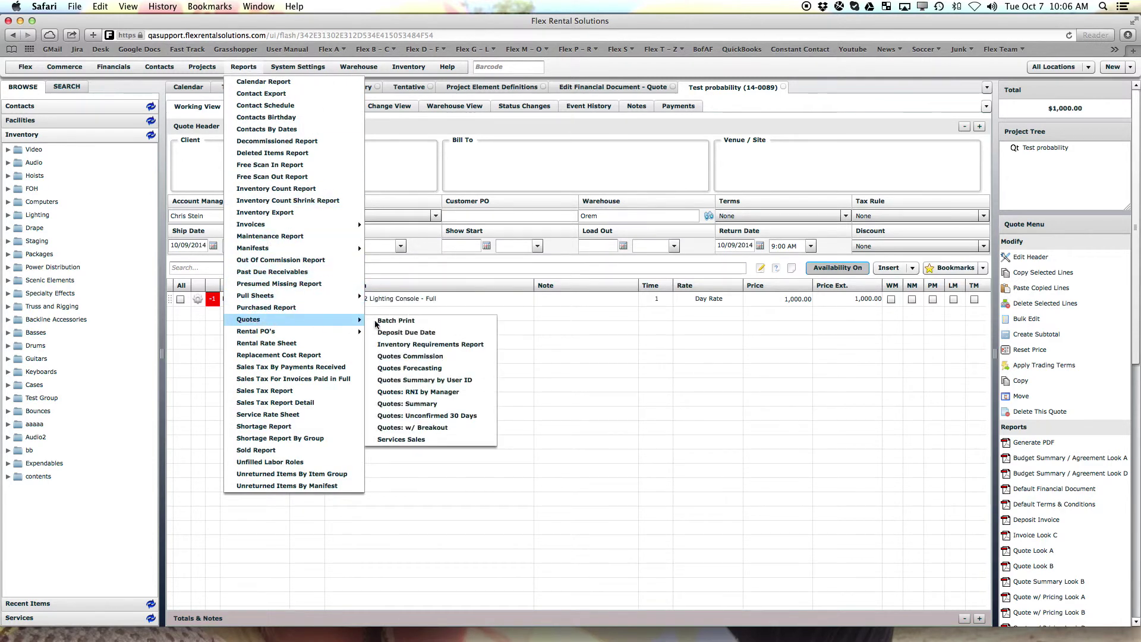
pyautogui.click(433, 368)
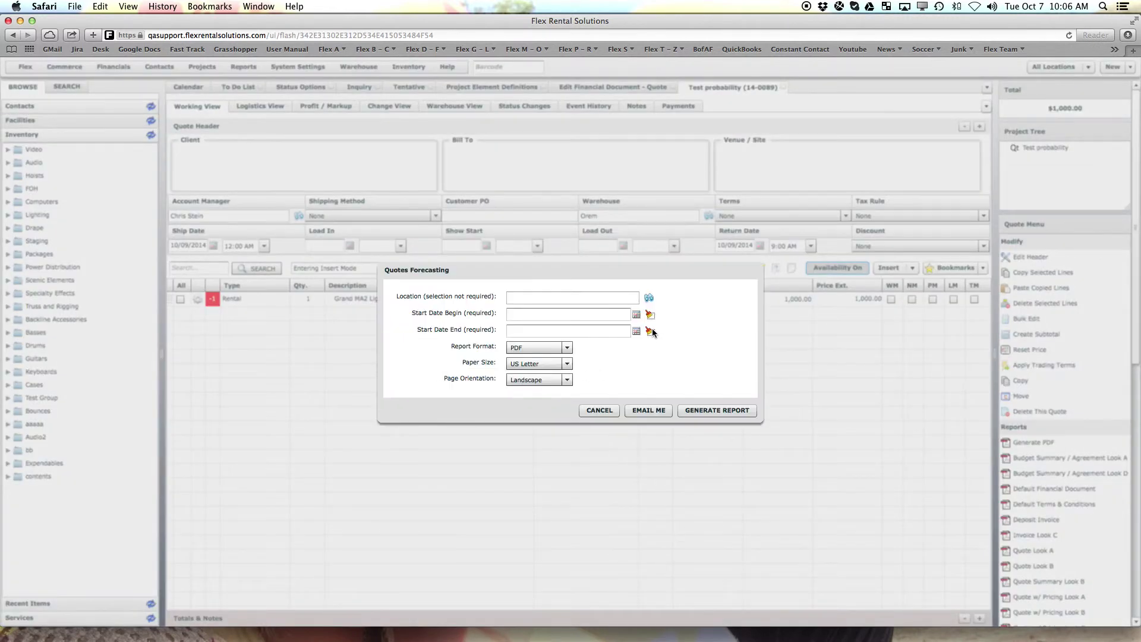
pyautogui.click(636, 313)
pyautogui.click(687, 358)
pyautogui.click(636, 332)
pyautogui.click(704, 372)
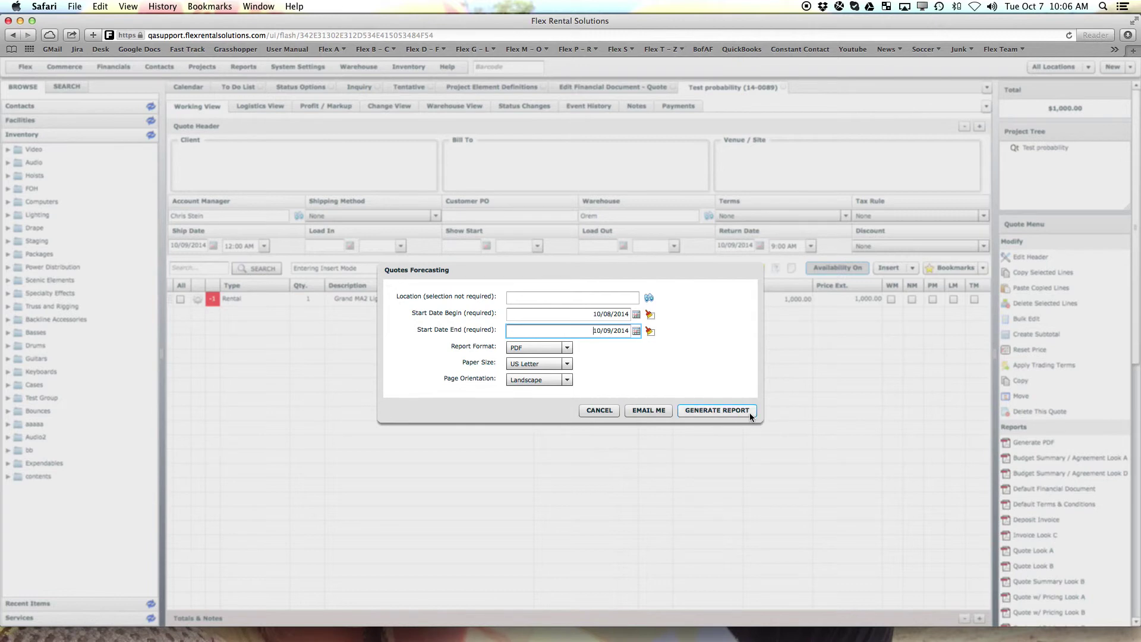
pyautogui.click(717, 410)
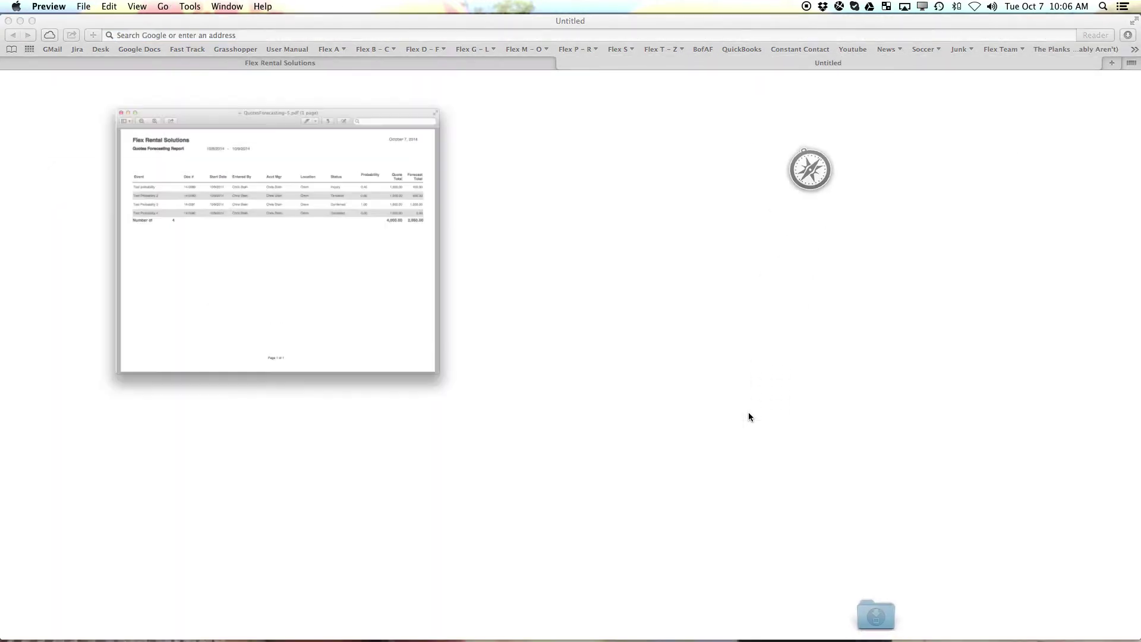
pyautogui.moveTo(552, 367); pyautogui.dragTo(957, 449)
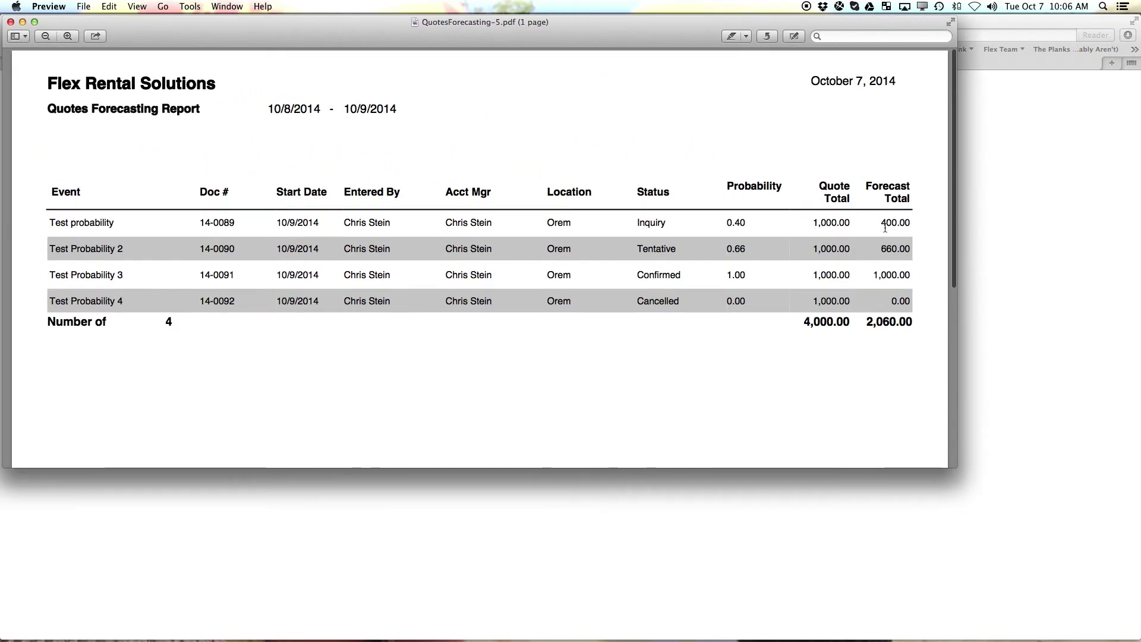